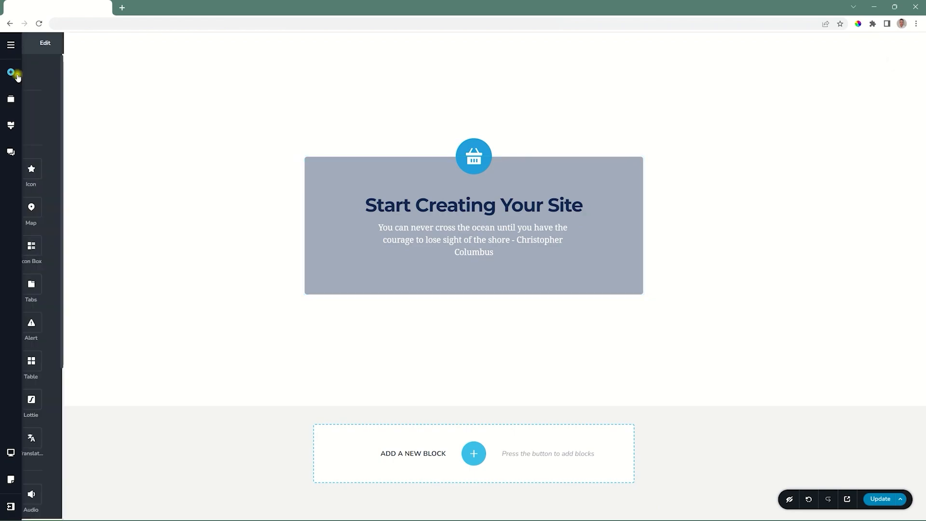
Add a button below the quote in the card and label it "Type your own"
left_click_drag(85, 168, 520, 271)
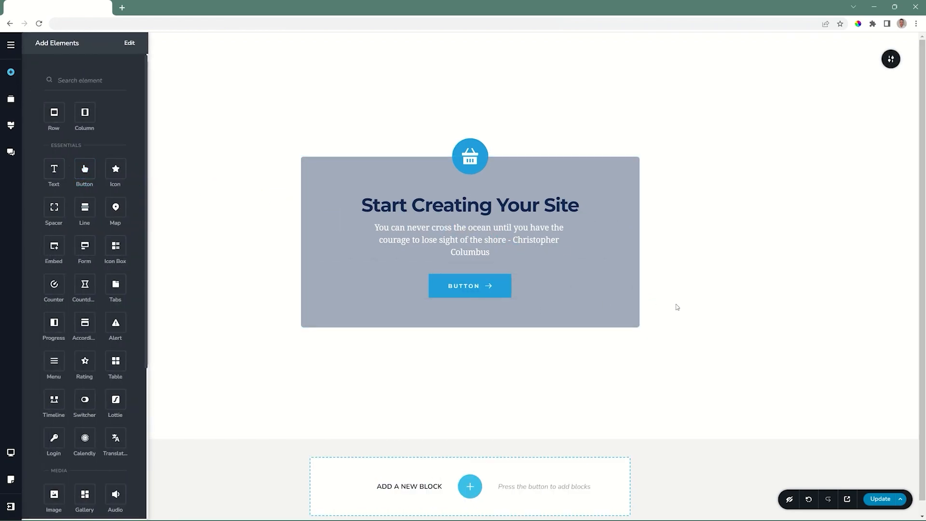
left_click(465, 286)
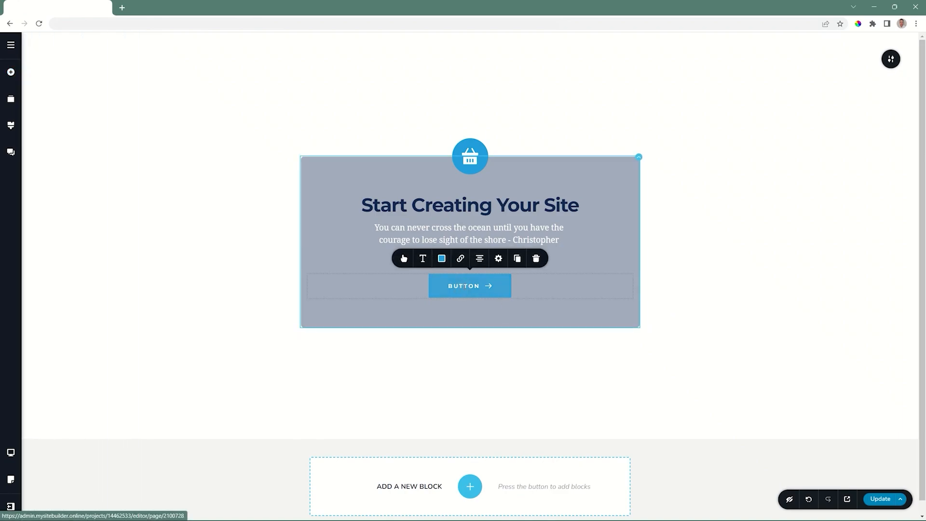
double_click(465, 286)
type("Type your")
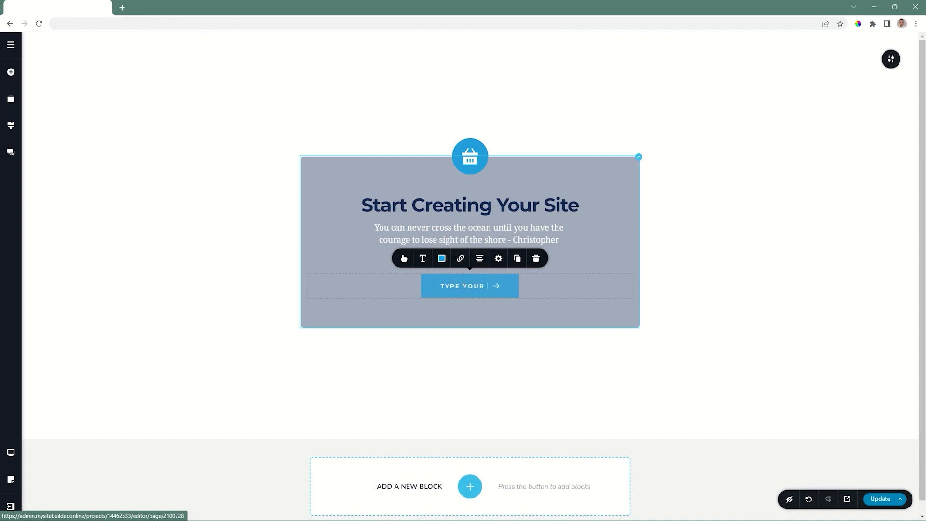
type(" own")
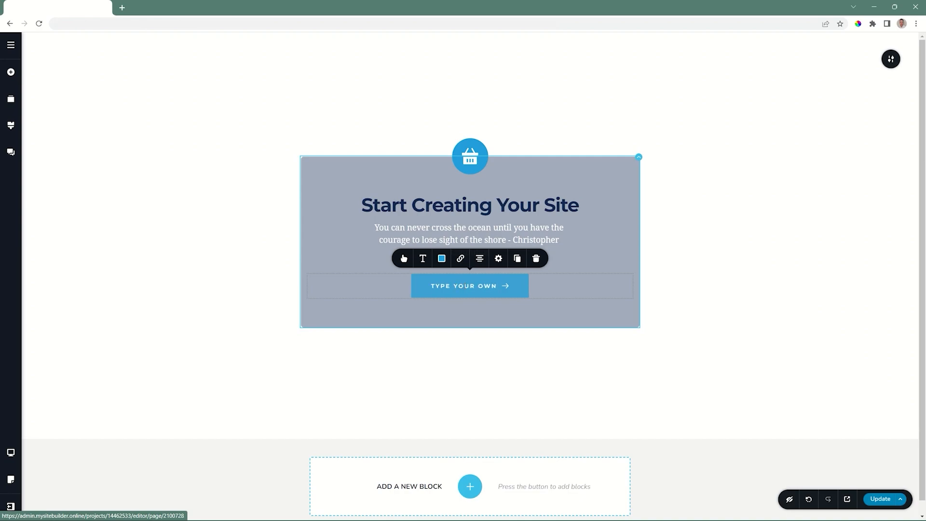
Set the button label's font to Livvic at size 14 px and slightly reduce its letter spacing
left_click(426, 256)
left_click(354, 188)
left_click(454, 197)
left_click(454, 197)
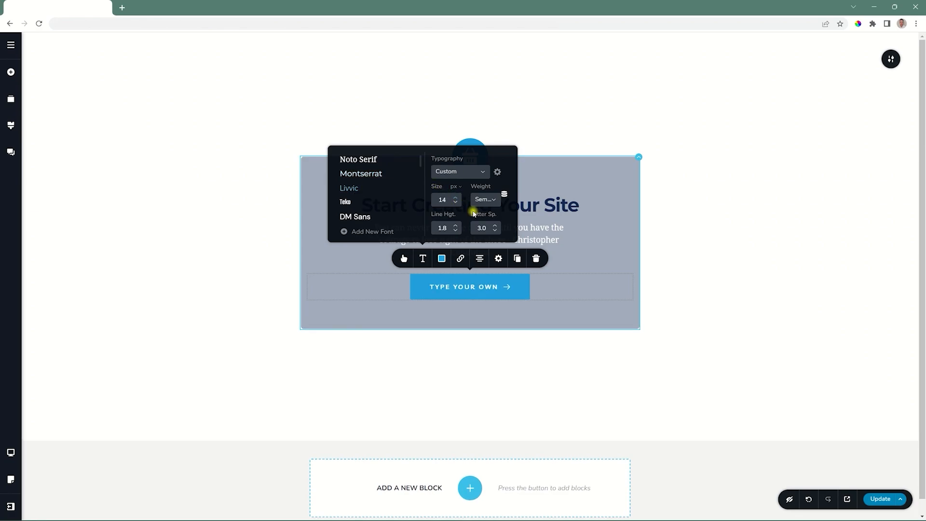
left_click(495, 230)
Give the button an outset shadow in #66738D and a dark navy background for its hover state
left_click(442, 258)
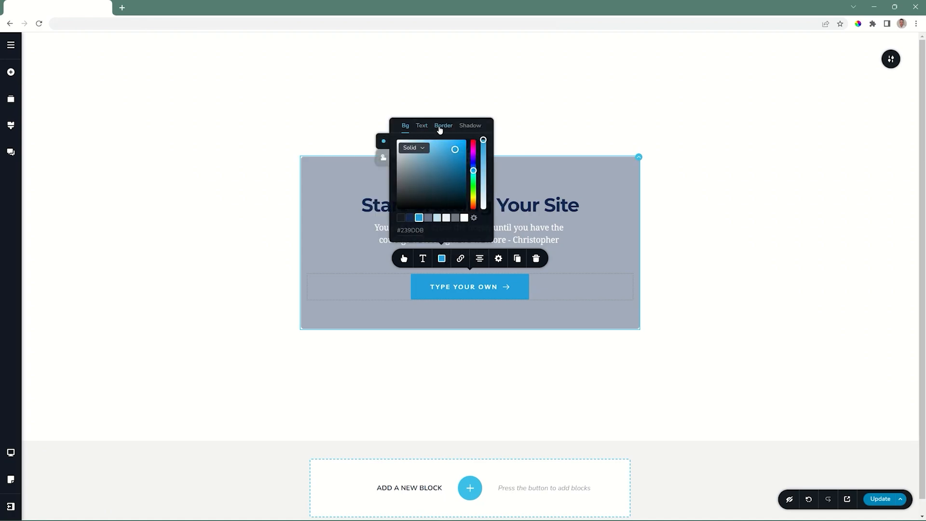
left_click(470, 125)
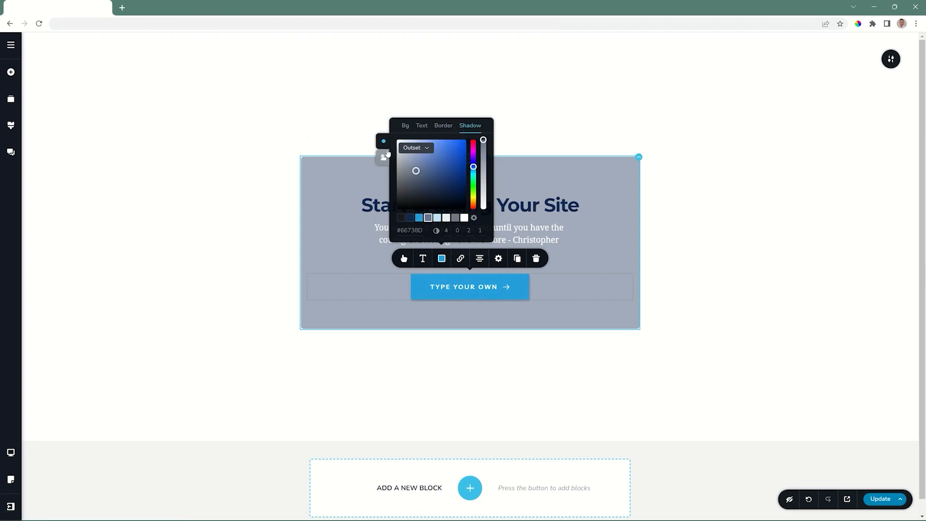
left_click(383, 159)
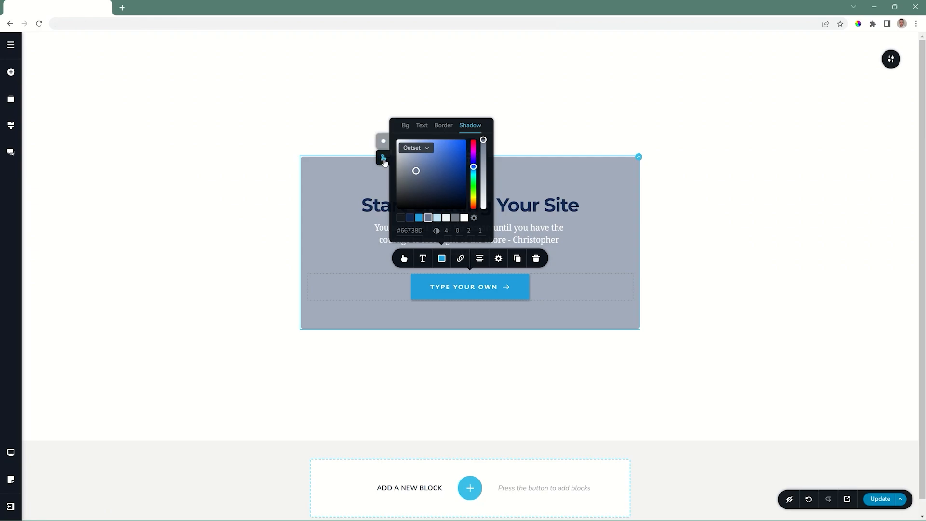
left_click(405, 126)
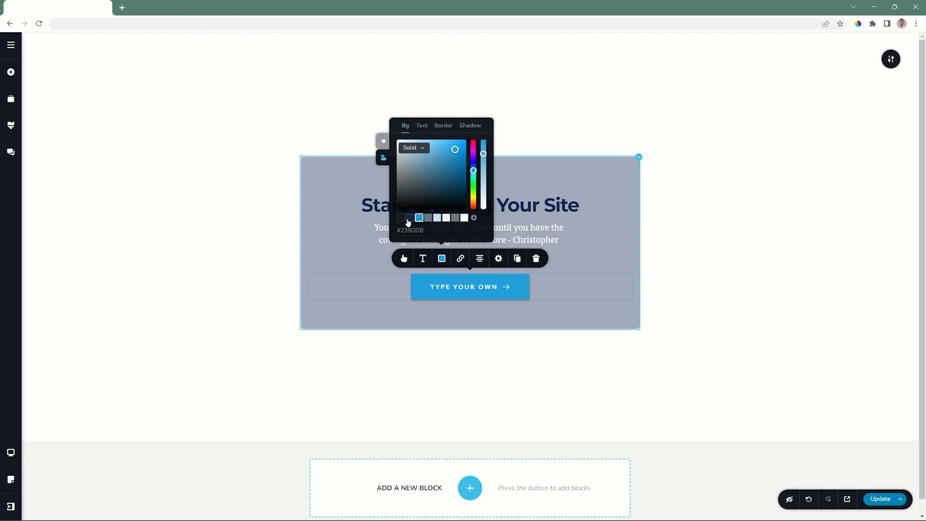
left_click(409, 218)
left_click(420, 126)
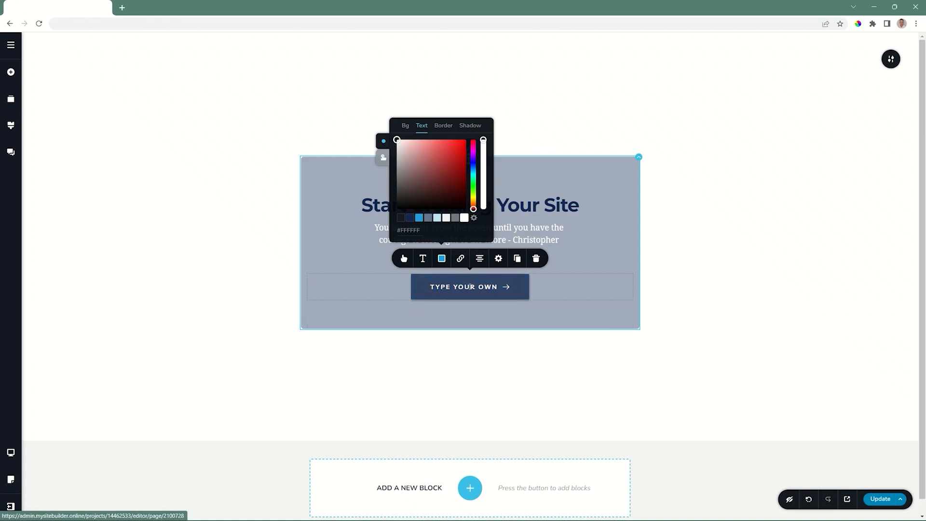
Examine the link options of the button, card column, basket icon and heading, including the button's block link choices
left_click(460, 258)
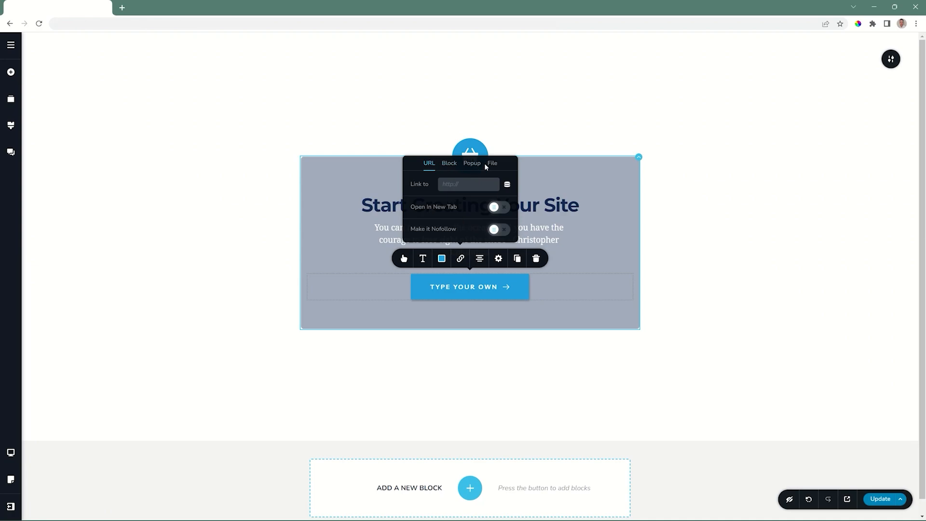
left_click(639, 158)
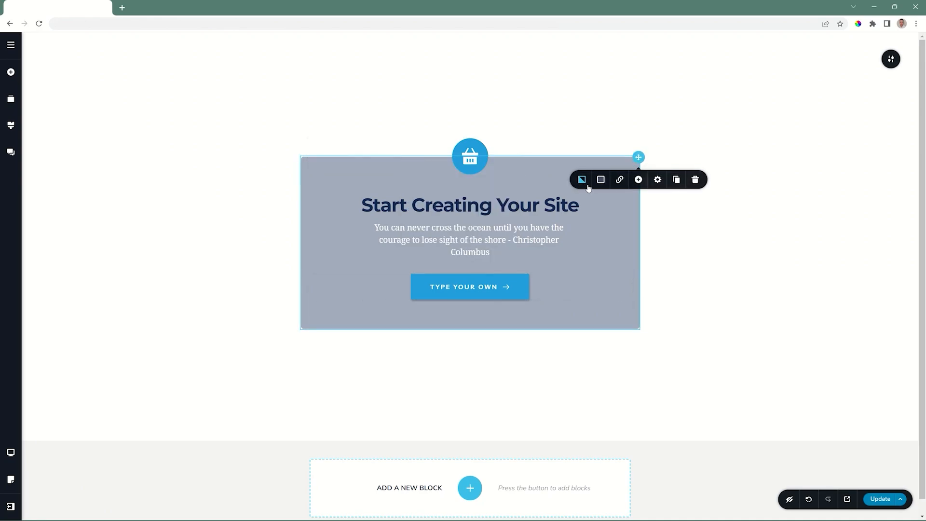
left_click(619, 180)
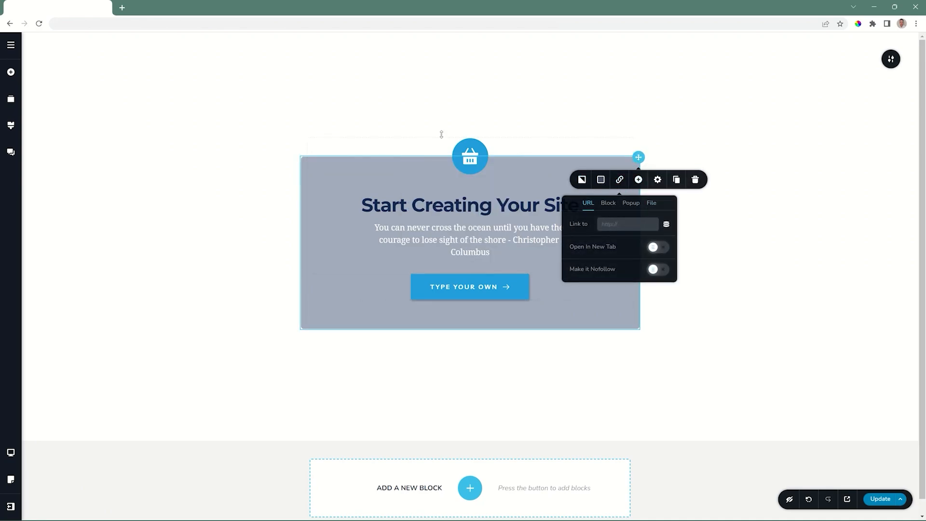
left_click(469, 156)
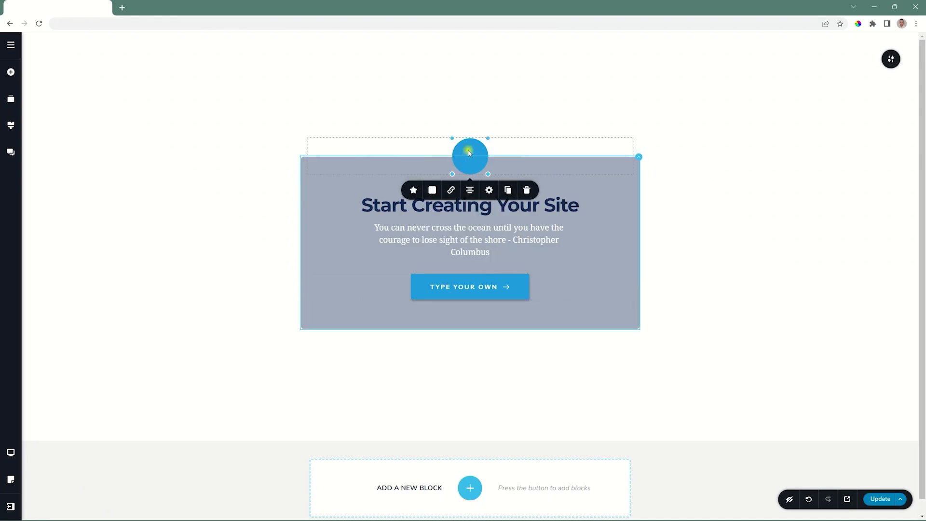
left_click(452, 191)
left_click(556, 206)
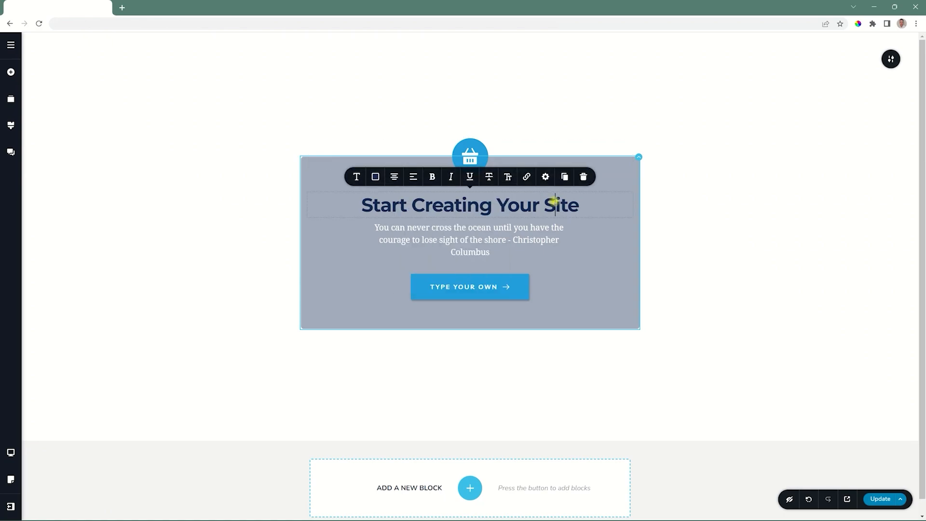
left_click(528, 177)
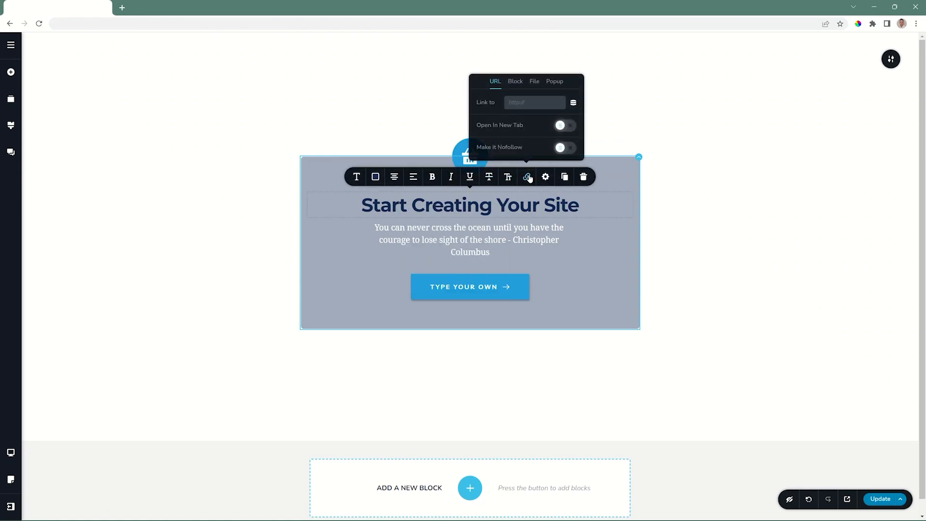
left_click(644, 241)
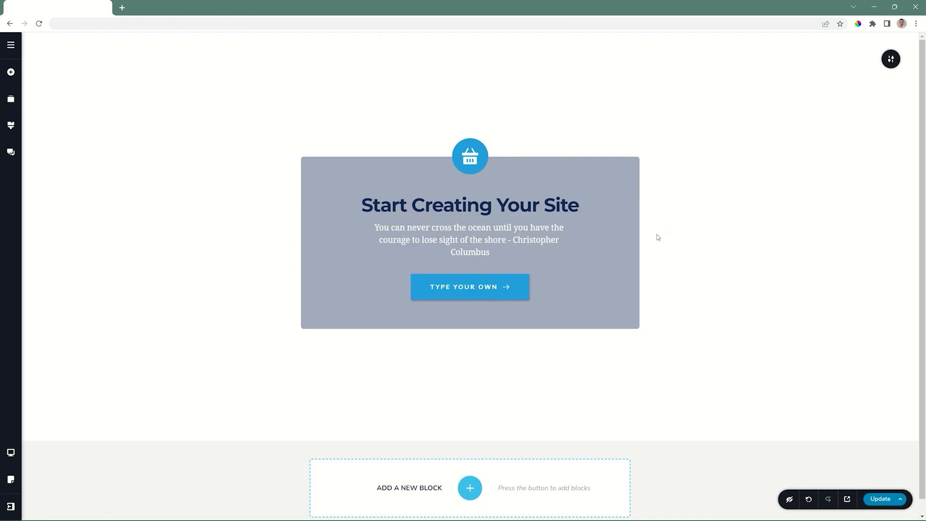
left_click(459, 287)
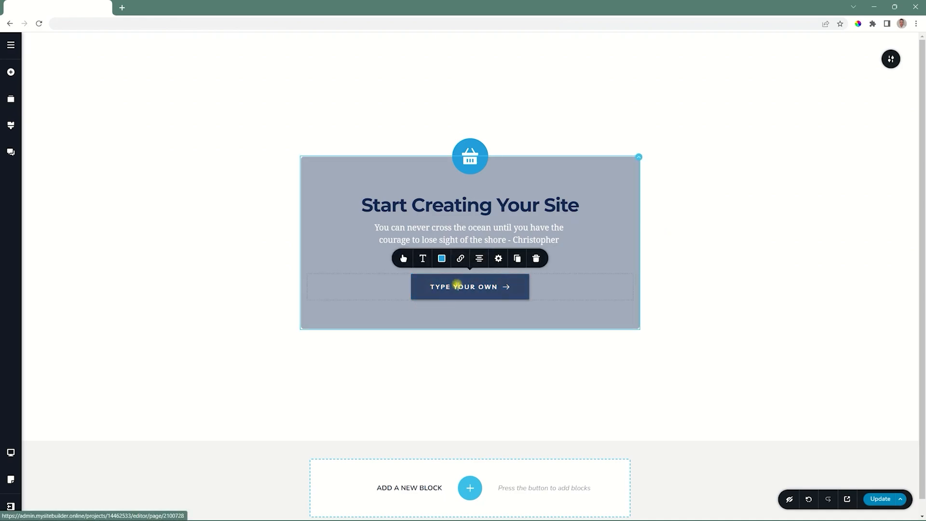
left_click(460, 261)
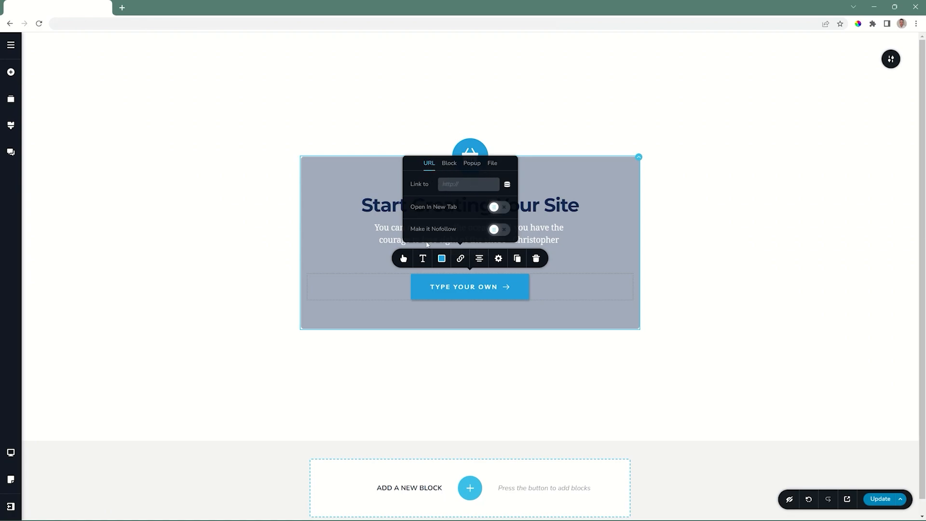
left_click(449, 164)
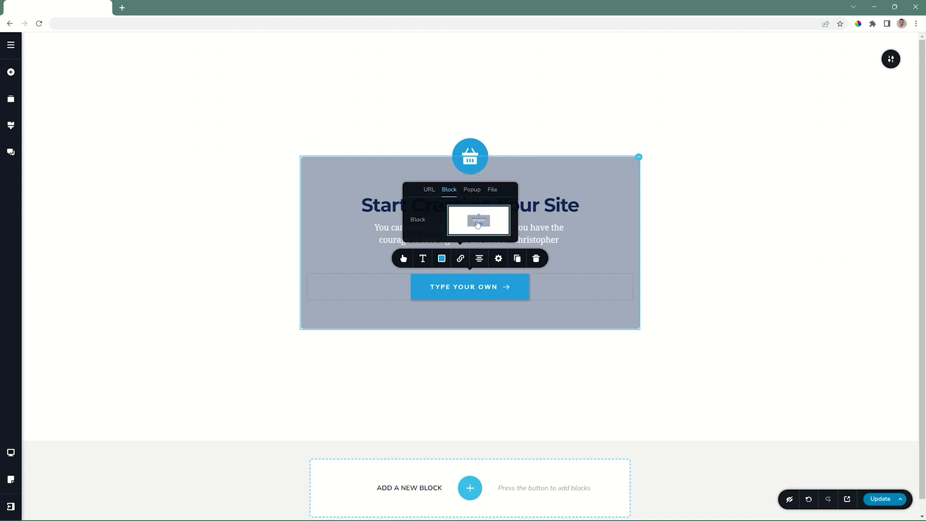
Add the ready-made light block with the cherry image and sign-up form below the card
left_click(469, 487)
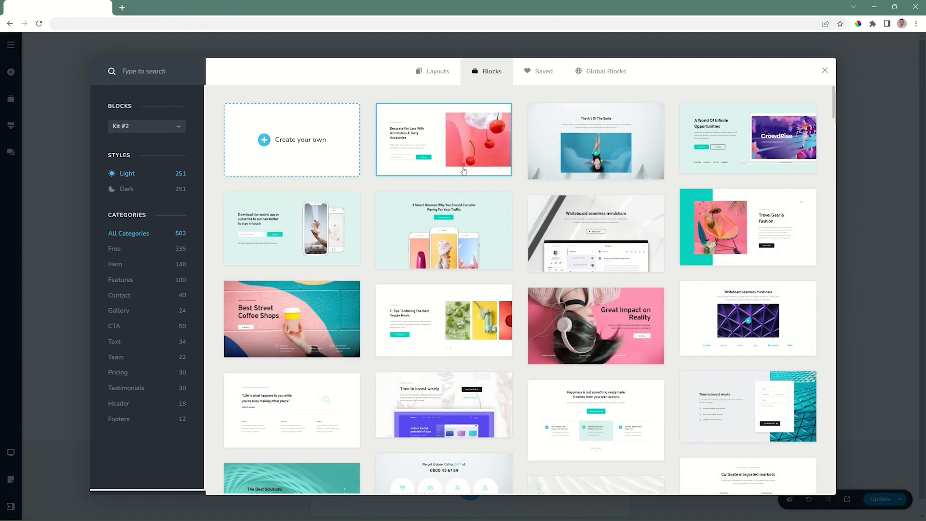
left_click(462, 152)
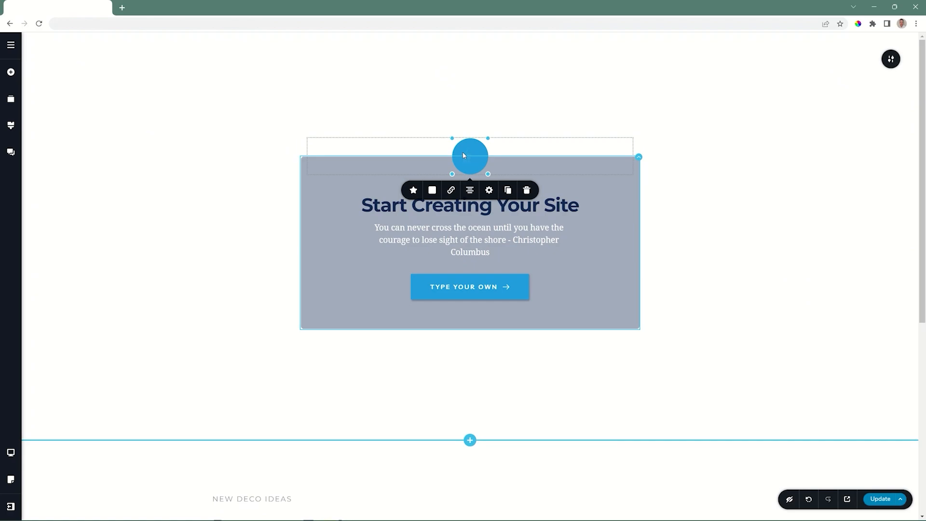
Link the "Type your own" button to the cherry-image block on the same page
scroll(859, 182, "down", 4)
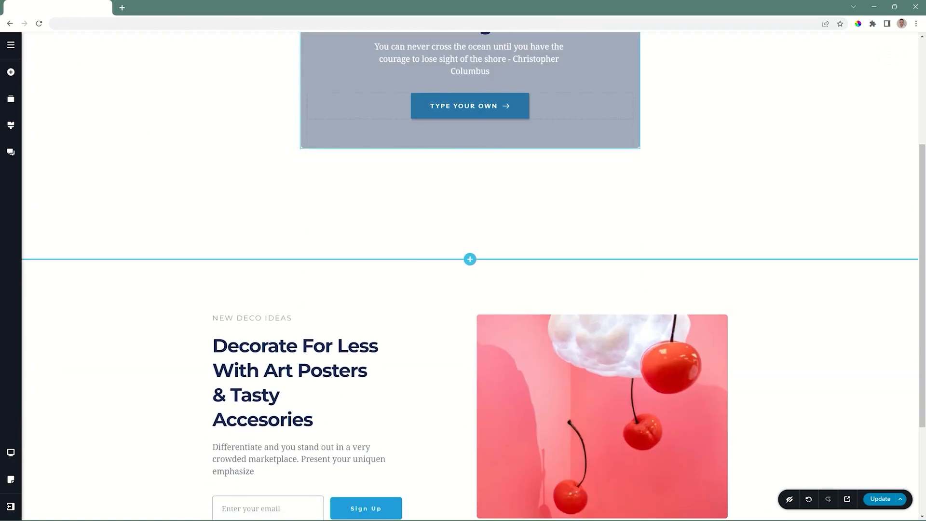
left_click(485, 106)
left_click(460, 135)
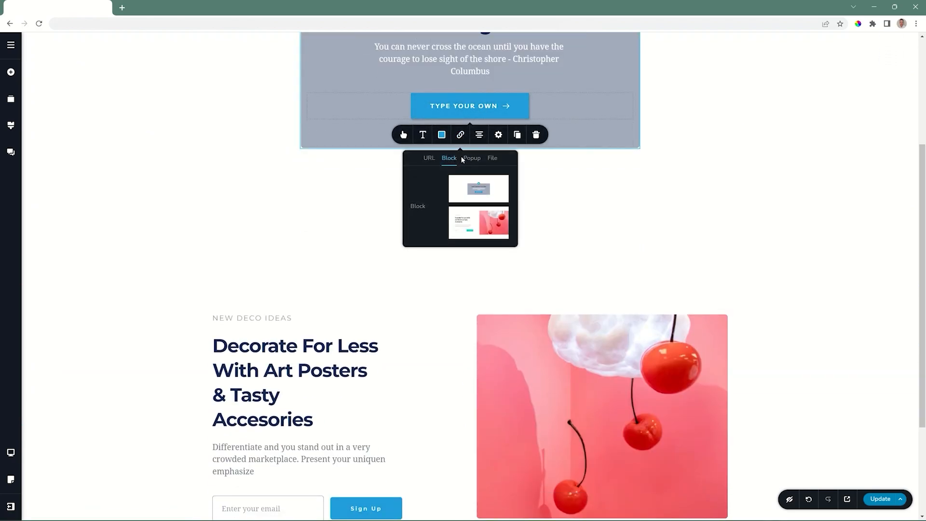
left_click(480, 219)
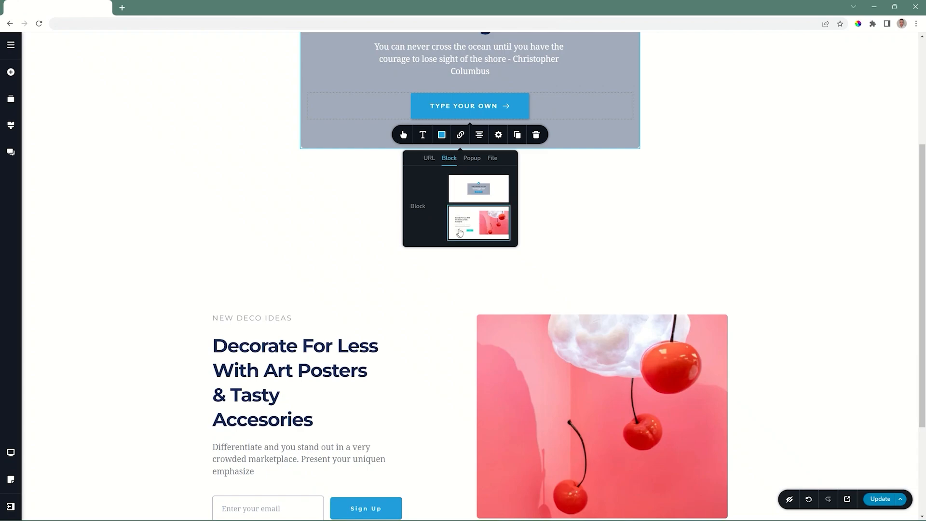
left_click(546, 223)
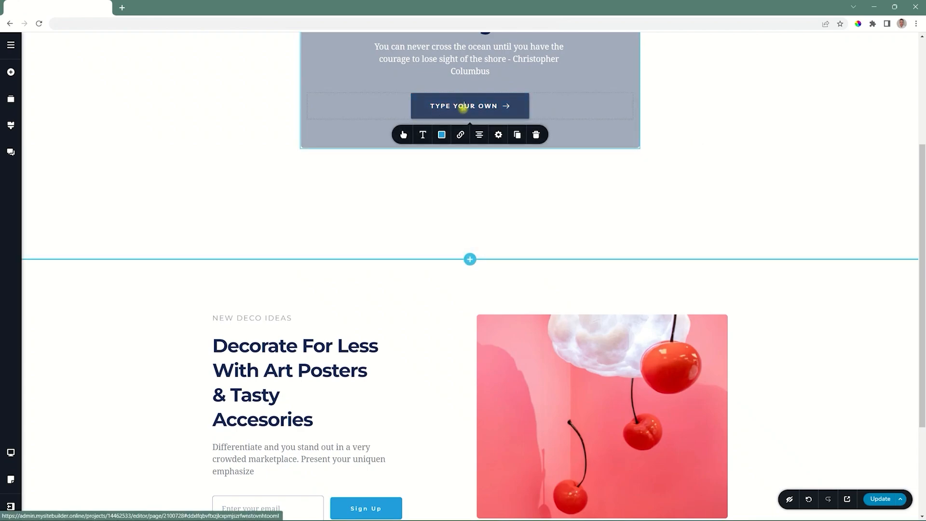
Examine the popup and file link options of the "Type your own" button
scroll(726, 273, "up", 3)
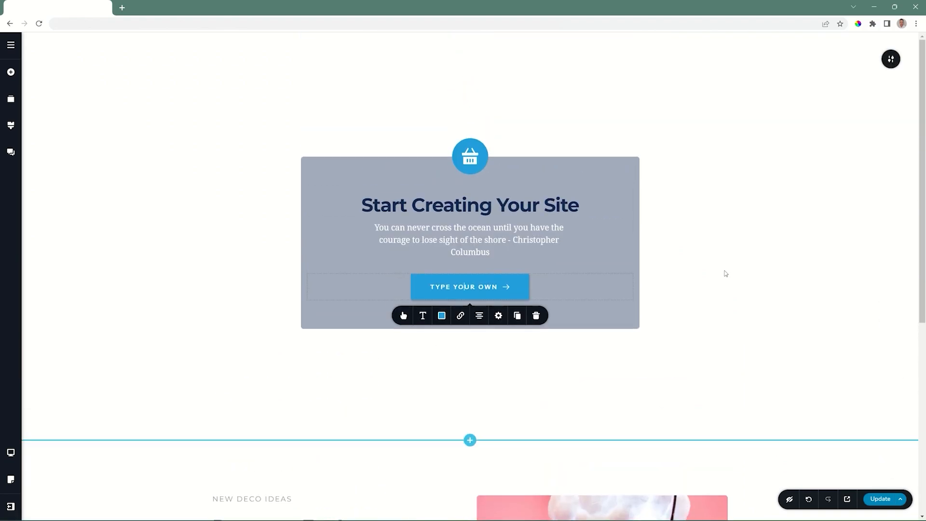
left_click(460, 316)
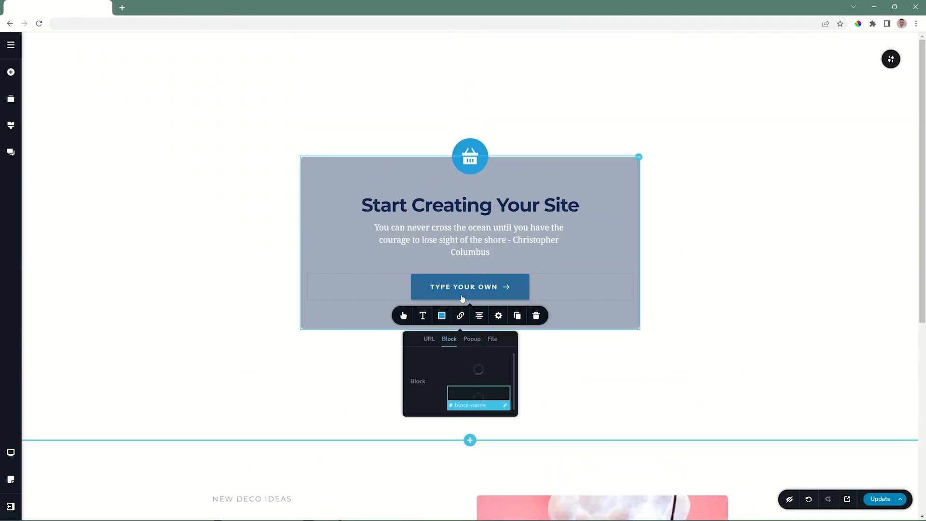
left_click(473, 339)
left_click(491, 339)
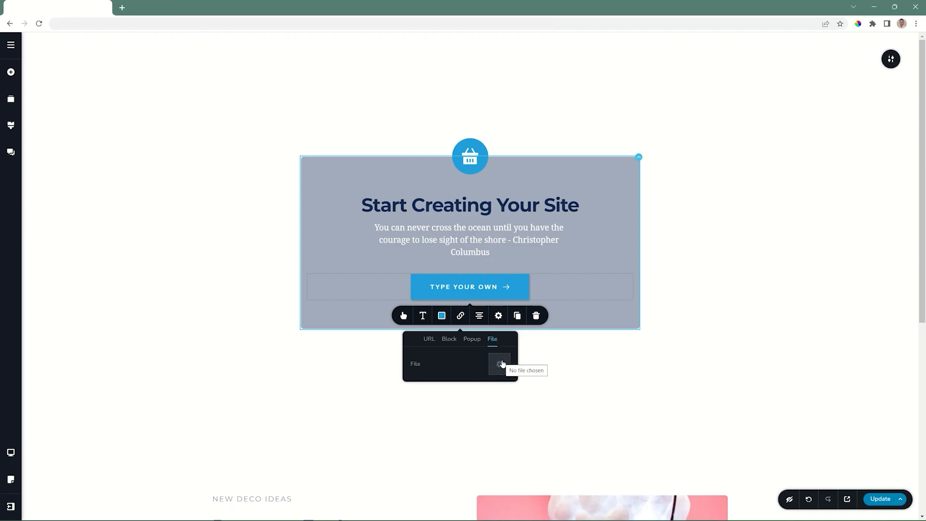
scroll(427, 239, "down", 1)
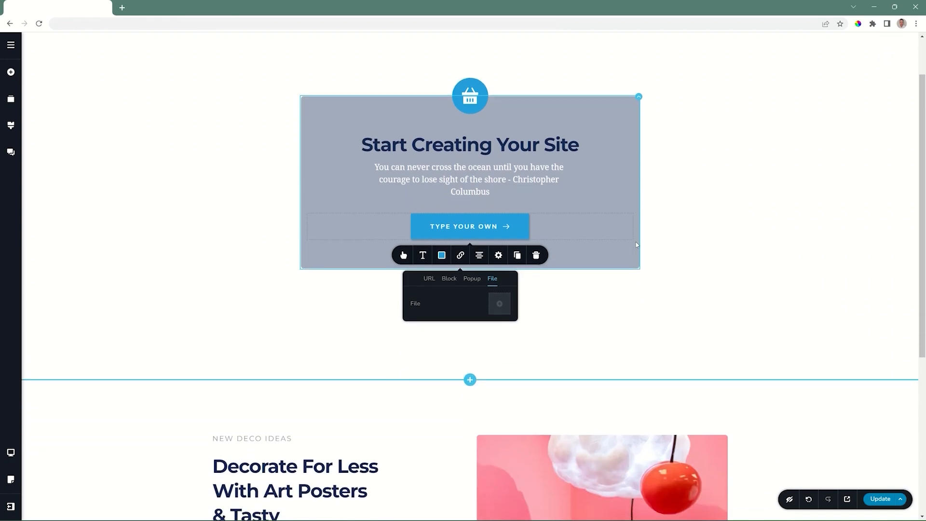
Try the button at small, large and custom 35 by 19 px sizes, and set it back to medium
left_click(403, 256)
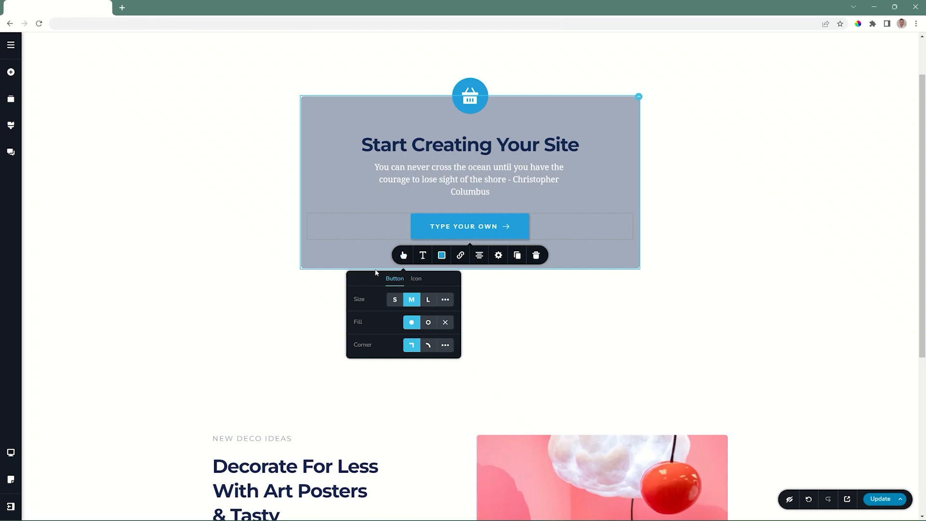
left_click(393, 300)
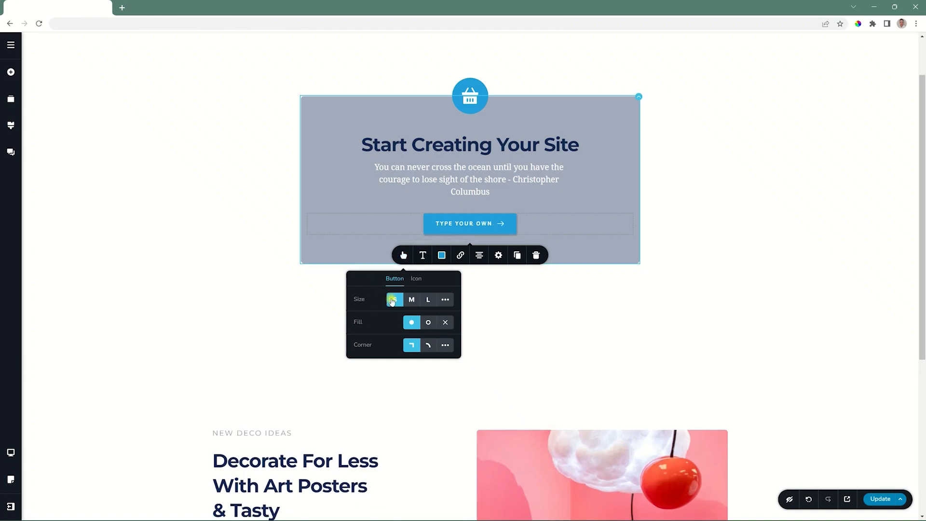
left_click(427, 299)
left_click(445, 300)
left_click_drag(399, 315, 391, 328)
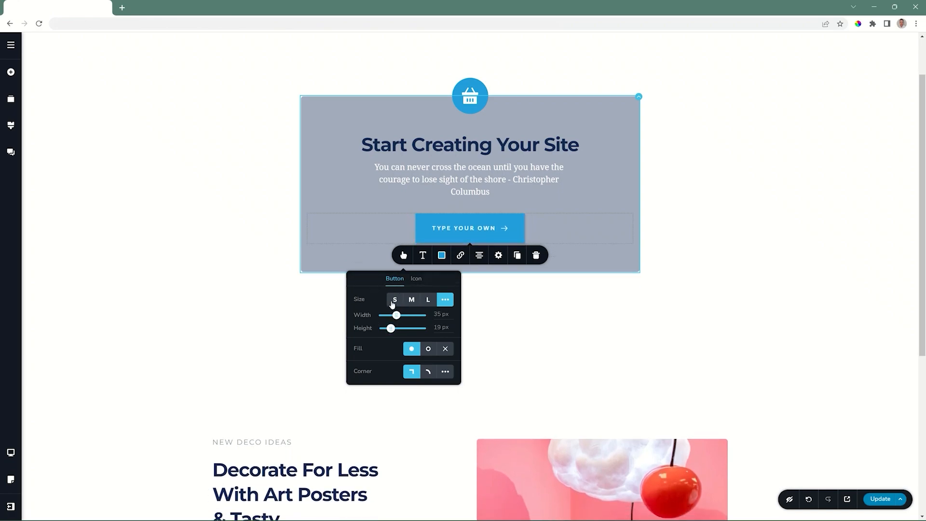
left_click(412, 300)
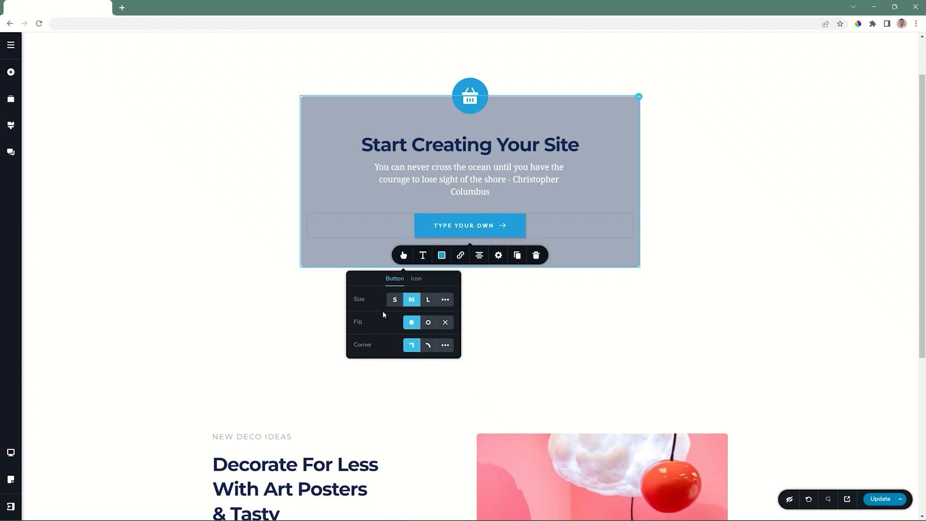
Try the outline and no-fill styles on the "Type your own" button, and return it to the solid fill
left_click(429, 324)
left_click(444, 323)
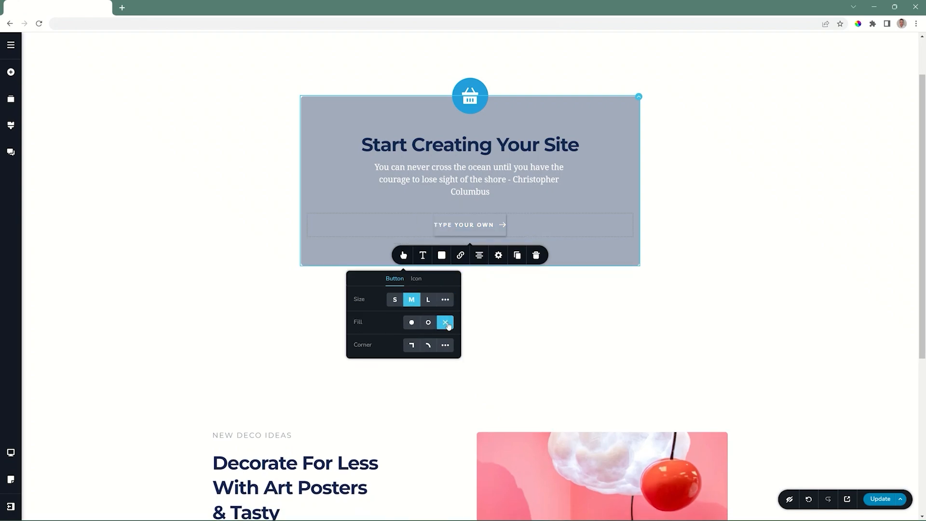
left_click(414, 325)
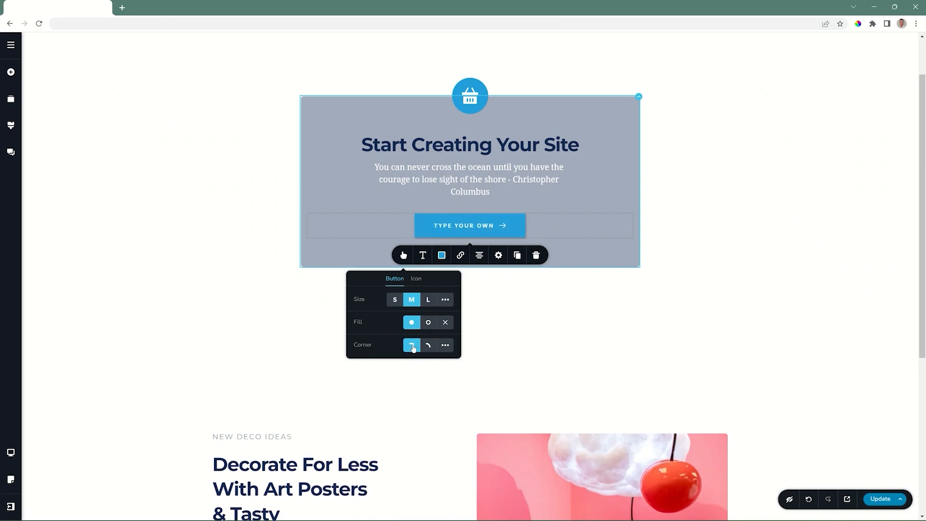
Round the button's corners, trying a custom radius of 0 px and ending at 27 px
left_click(428, 345)
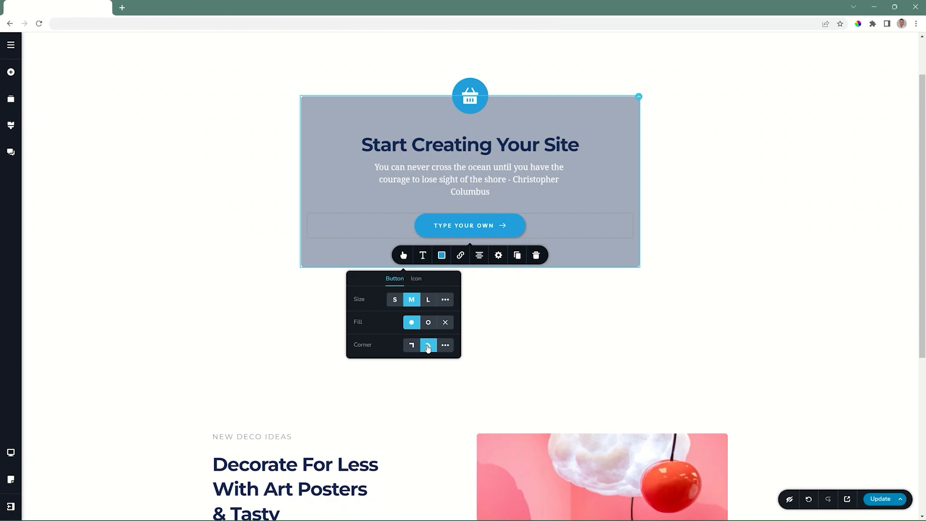
left_click(446, 346)
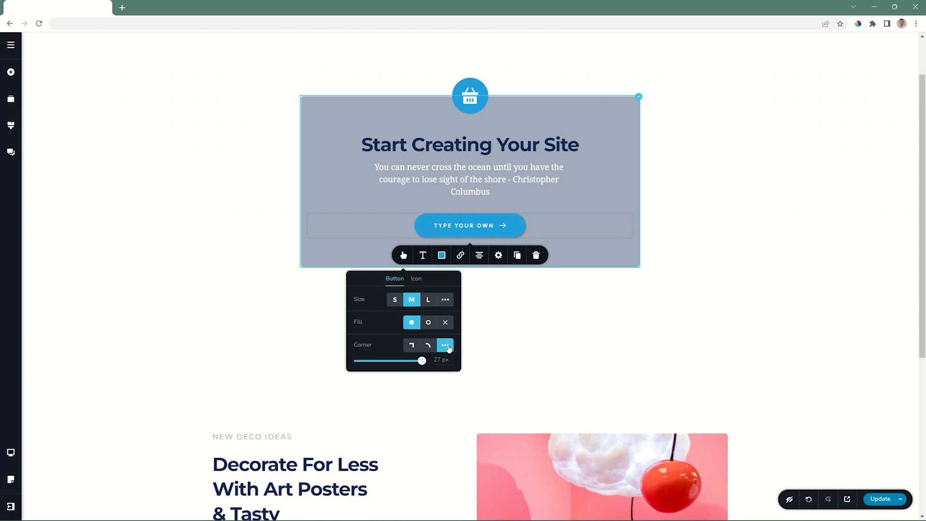
left_click_drag(423, 361, 364, 361)
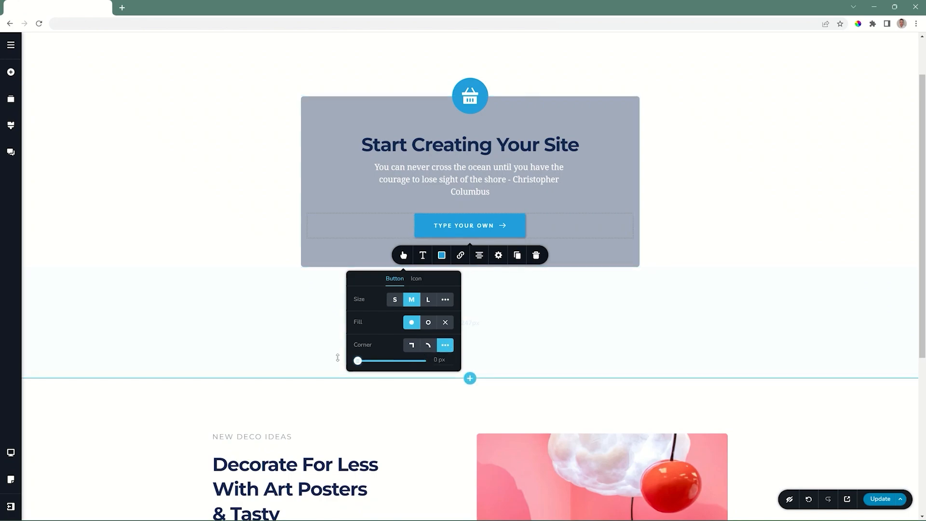
left_click(421, 361)
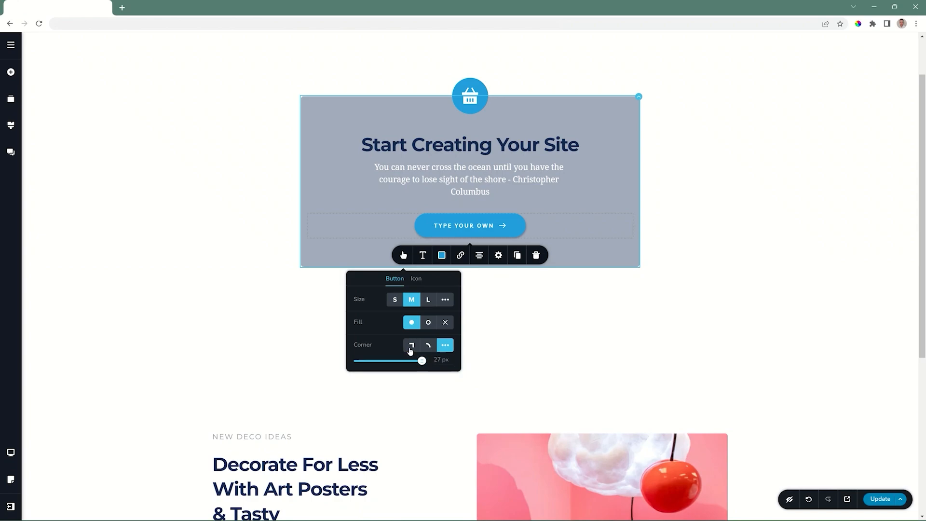
left_click(410, 345)
Try the button's icon before the label and at larger sizes of 24 and 32, and return it to size 16 after the label
left_click(416, 278)
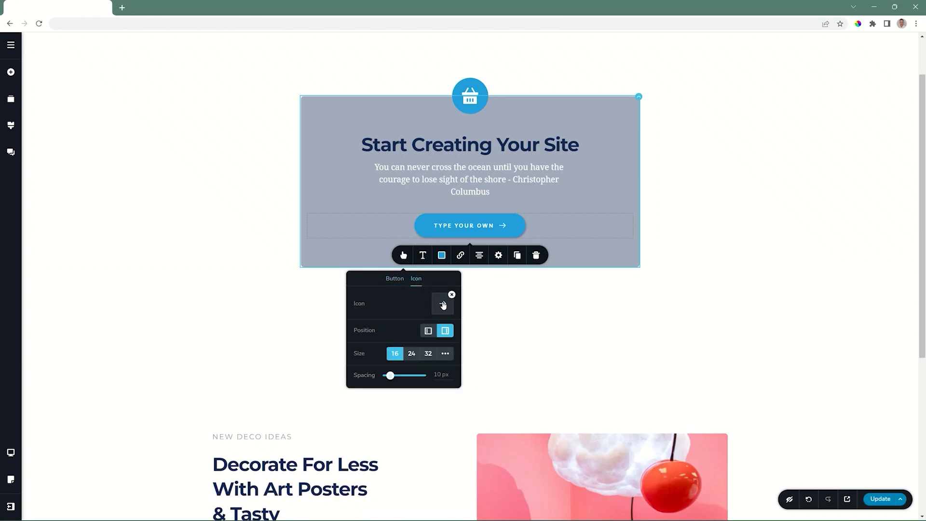
left_click(426, 332)
left_click(445, 333)
left_click(411, 354)
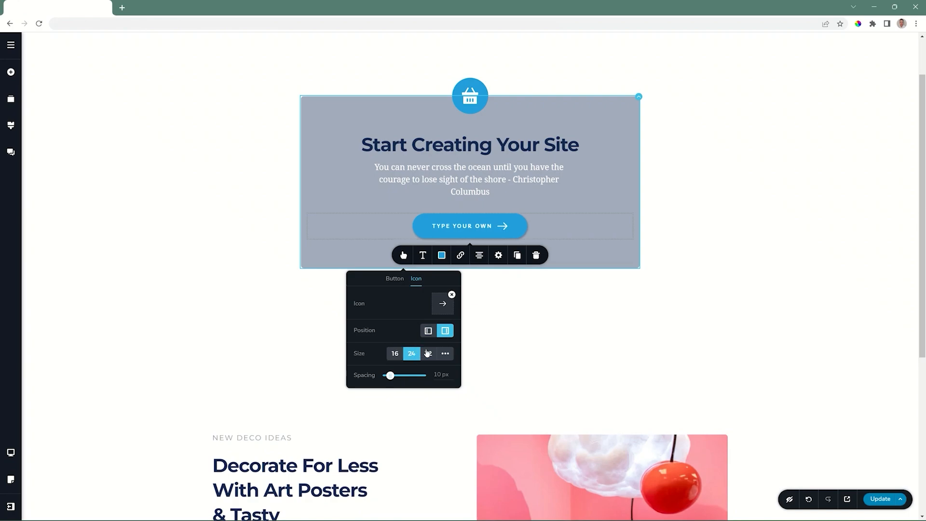
left_click(428, 354)
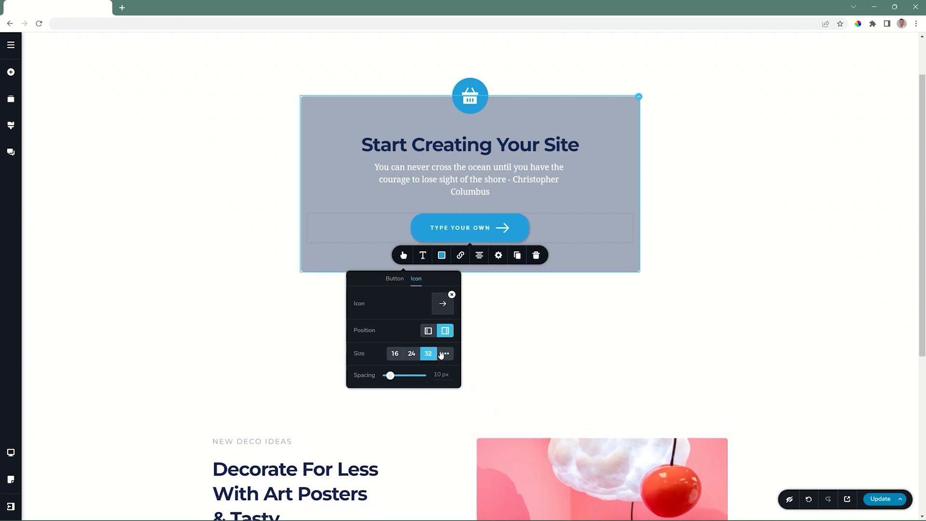
left_click(445, 354)
left_click(395, 354)
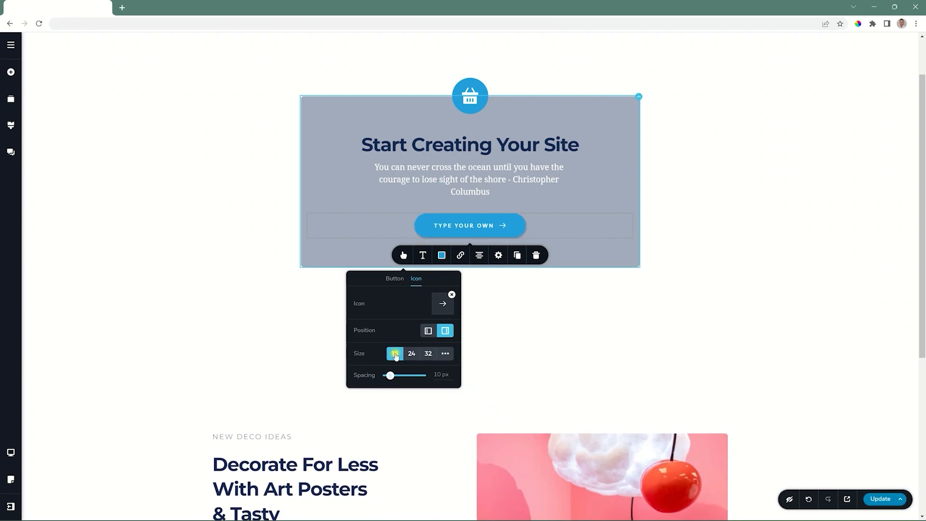
Set the button's icon spacing to 14 px and replace the arrow with the glyph-style apple icon
mouse_move(390, 375)
left_mouse_down()
mouse_move(402, 376)
mouse_move(392, 375)
left_mouse_up()
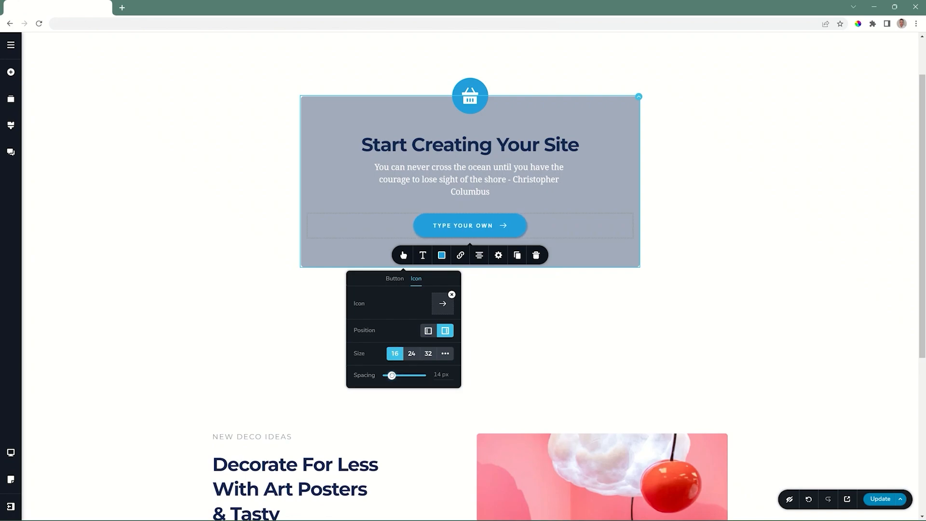
left_click(443, 305)
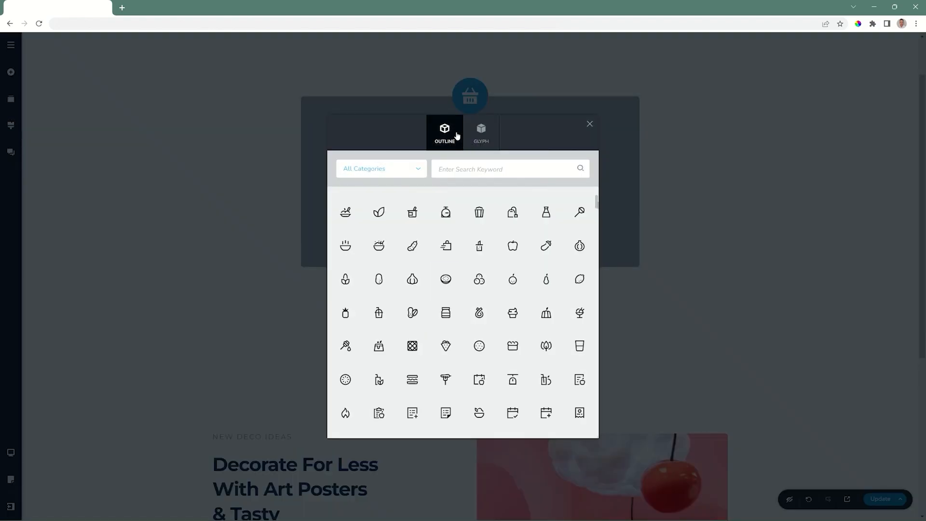
left_click(480, 133)
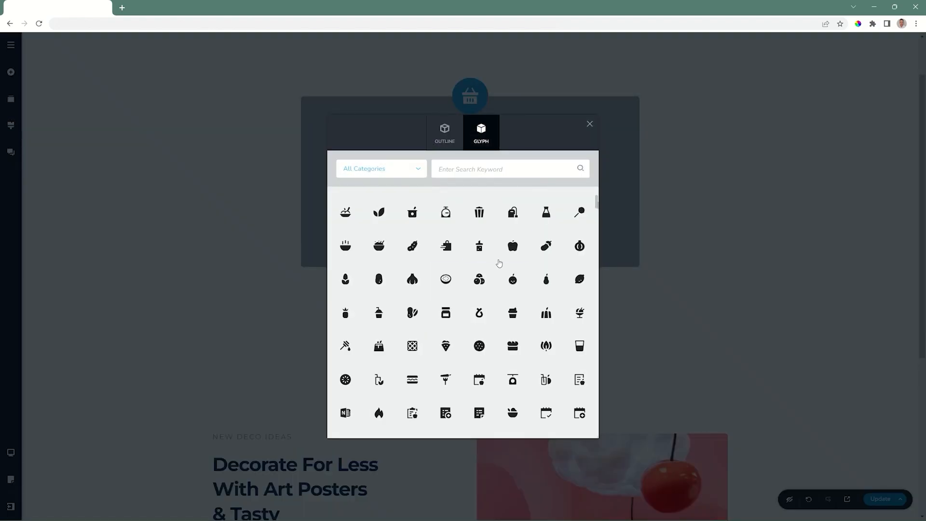
left_click(512, 247)
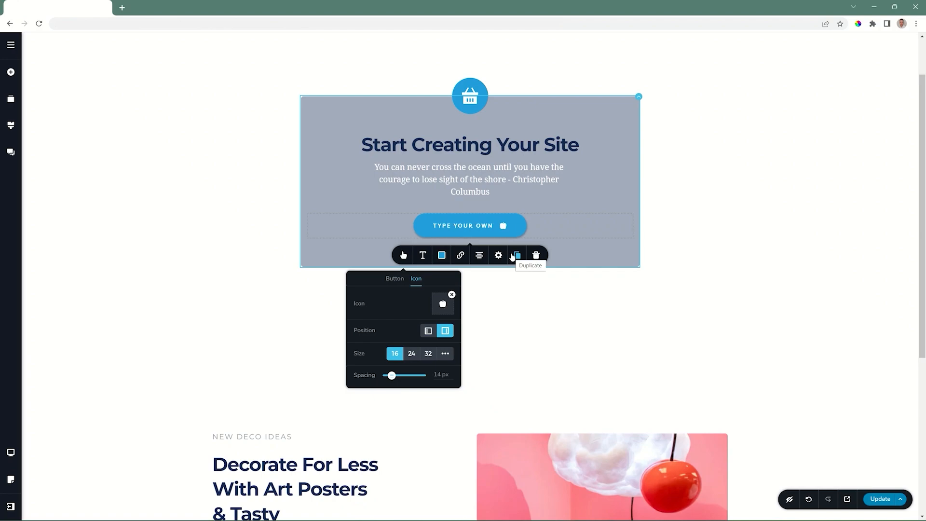
Try the other horizontal alignments for the button within the card, and return it to centred
left_click(478, 255)
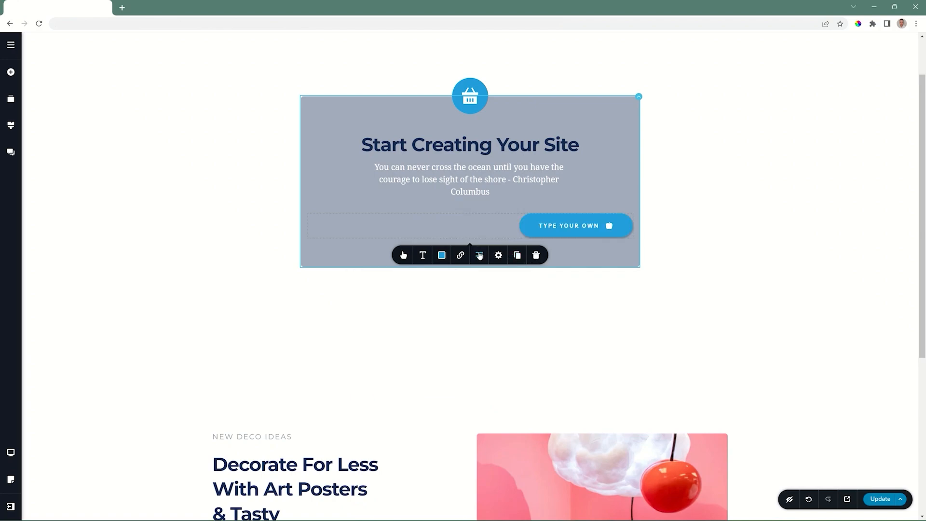
left_click(479, 255)
left_click(479, 254)
Open the button's detailed settings and review its basic styling and entrance effect options
left_click(498, 256)
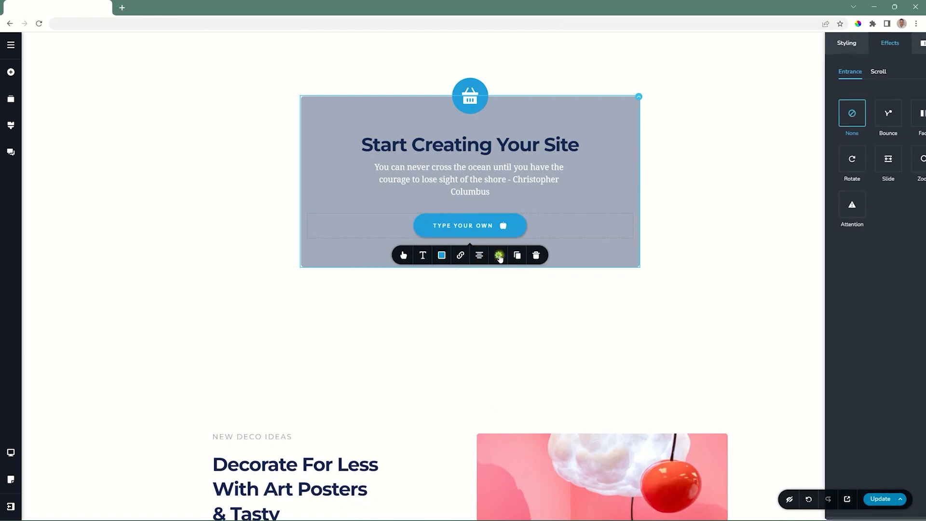
left_click(818, 48)
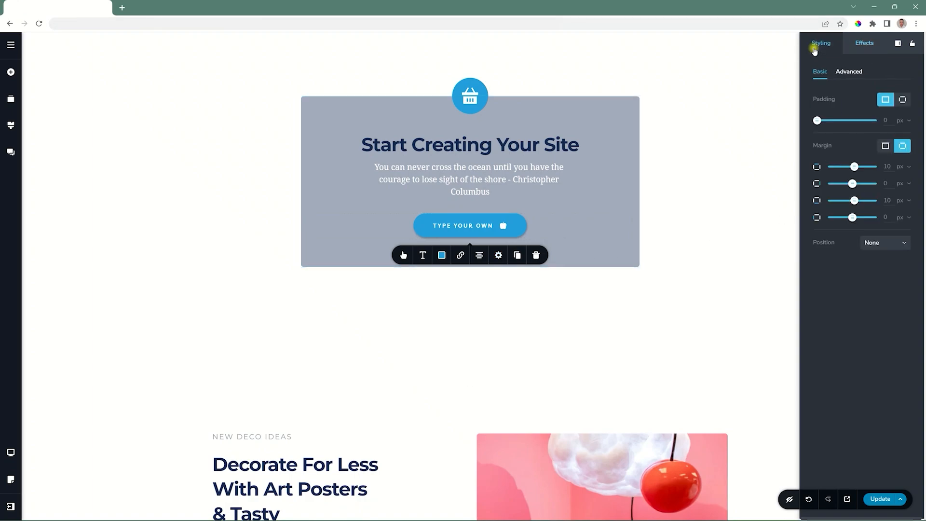
left_click(861, 47)
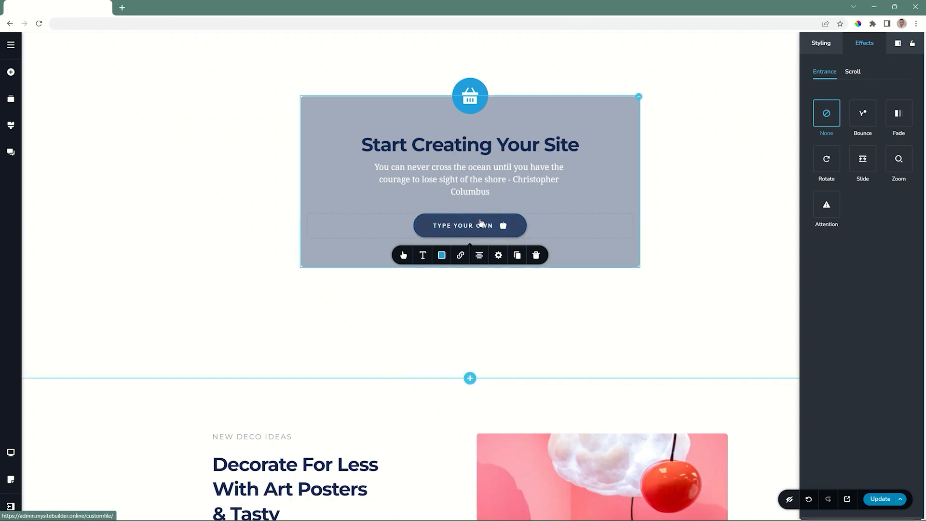
Duplicate the "Type your own" button and place one of the two directly below the other in the card
left_click(517, 254)
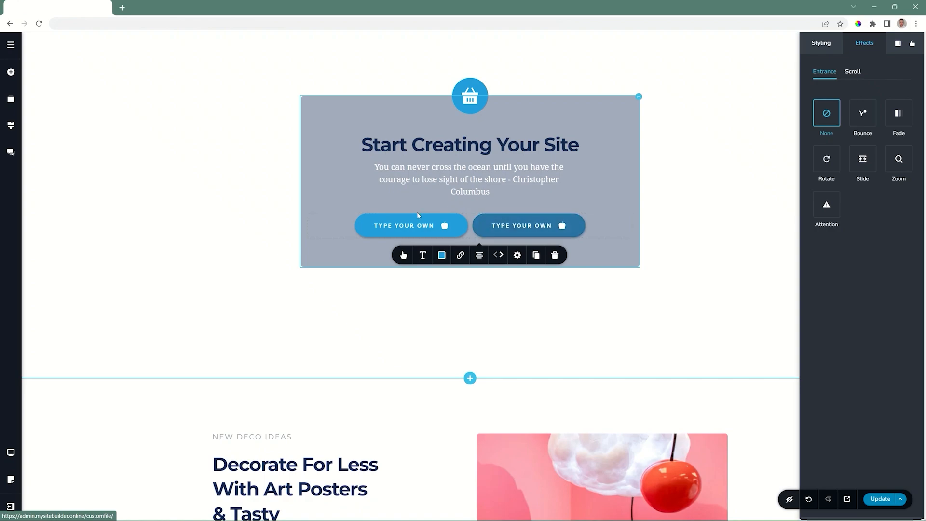
left_click(533, 222)
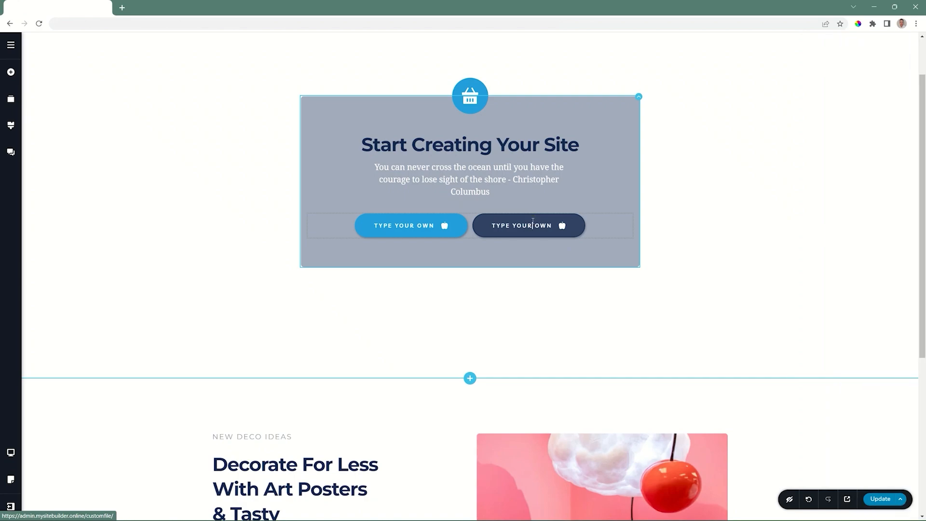
left_click_drag(533, 223, 532, 242)
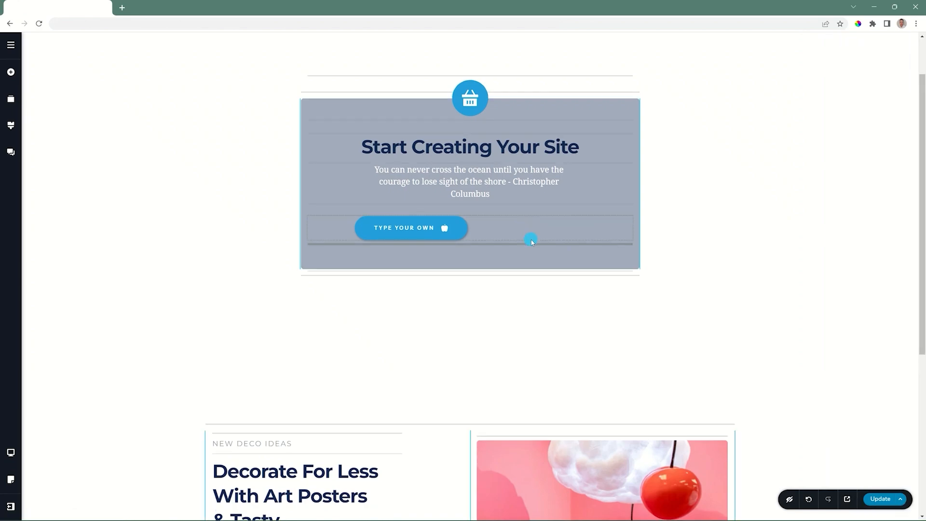
left_click_drag(532, 242, 533, 242)
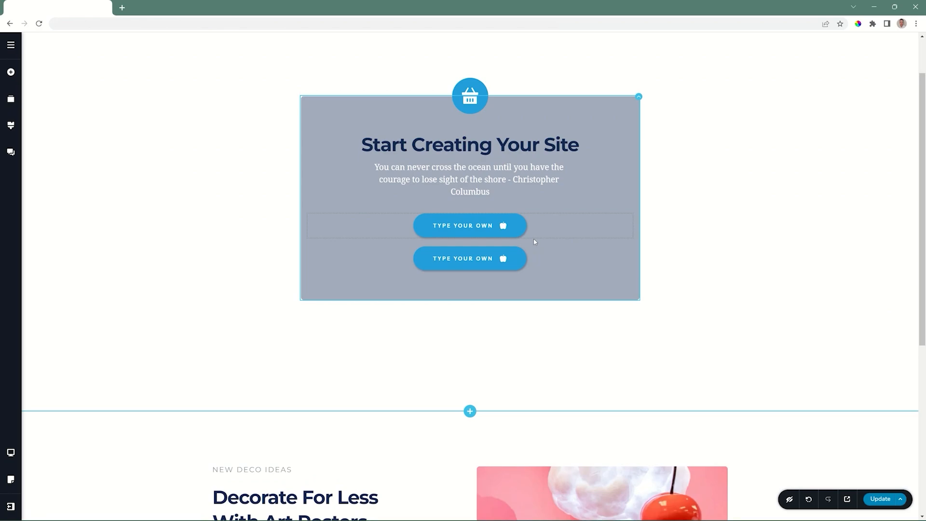
Switch to the tablet view and examine the upper button's size, text and alignment options, keeping it centred
left_click(10, 452)
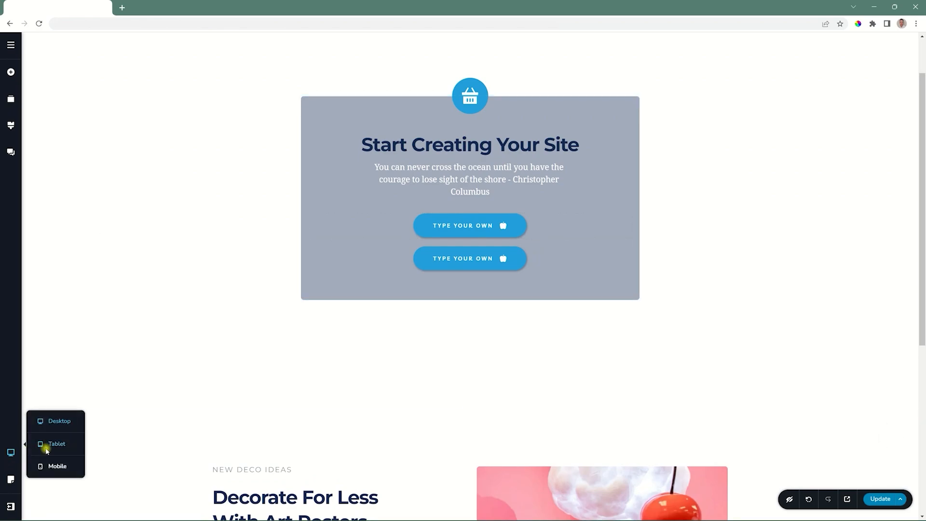
left_click(47, 450)
left_click(458, 168)
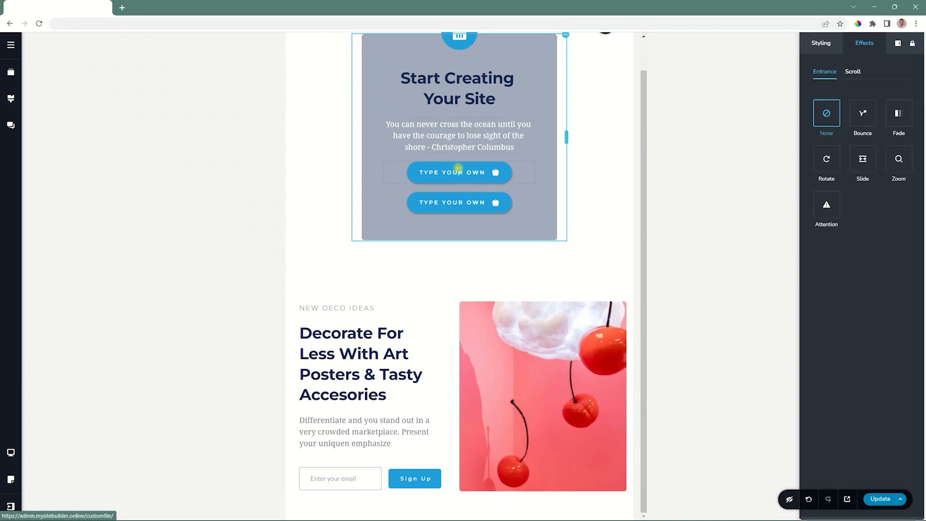
left_click(450, 198)
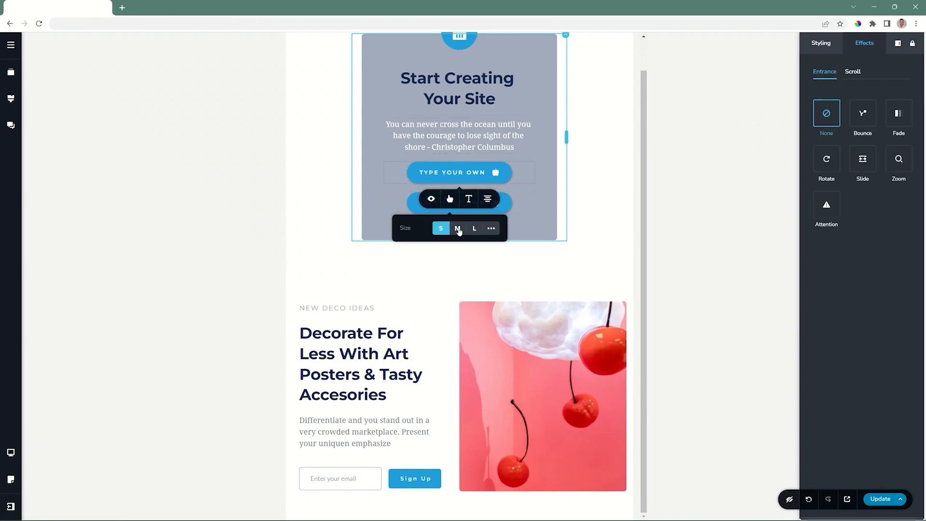
left_click(468, 199)
left_click(487, 198)
left_click(487, 200)
left_click(487, 200)
left_click(319, 185)
Switch the page to the mobile view to check the card with both buttons
left_click(11, 452)
left_click(59, 464)
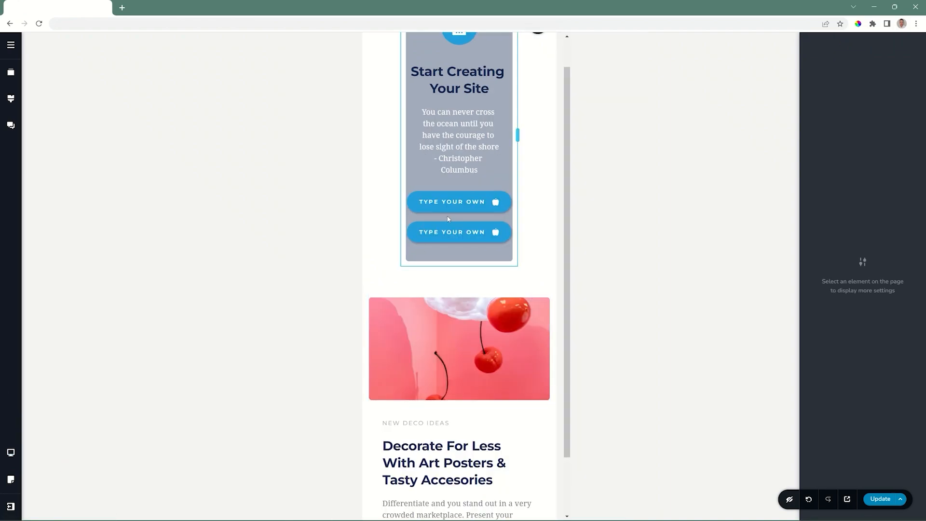